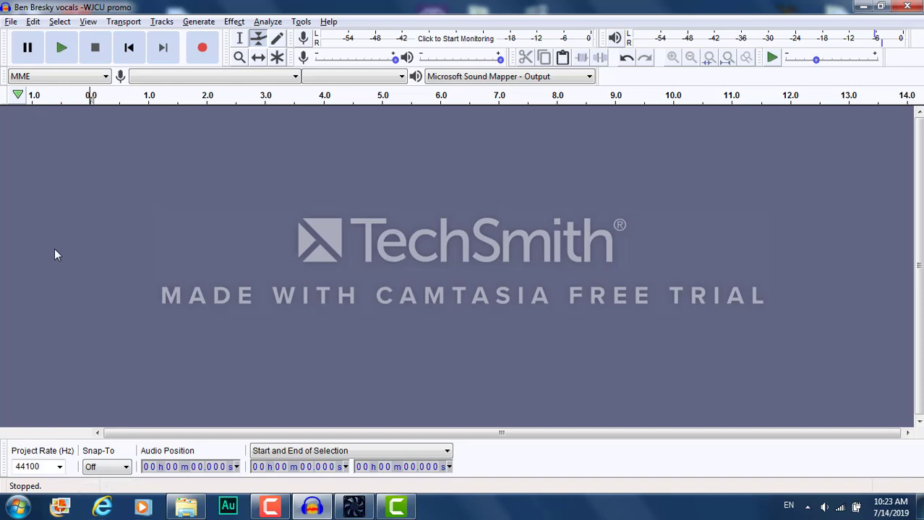
# - Drag the vocals MP3 and Microchip.mp3 from Explorer into Audacity as two separate tracks
pyautogui.click(186, 507)
pyautogui.click(881, 7)
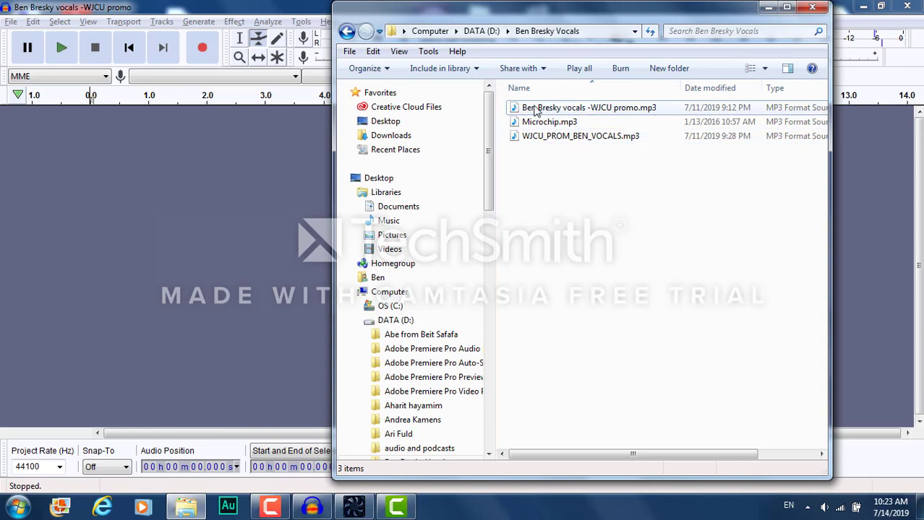
pyautogui.moveTo(536, 110); pyautogui.dragTo(184, 188)
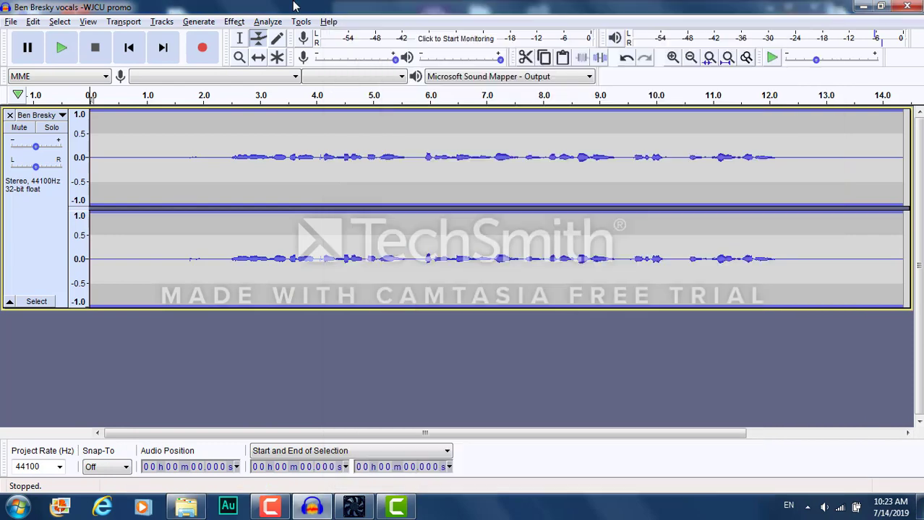
pyautogui.click(253, 270)
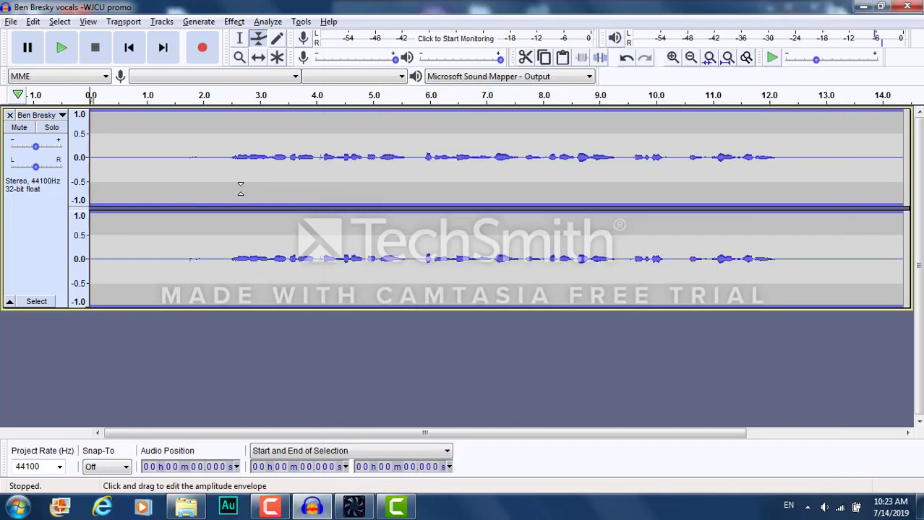
pyautogui.click(186, 507)
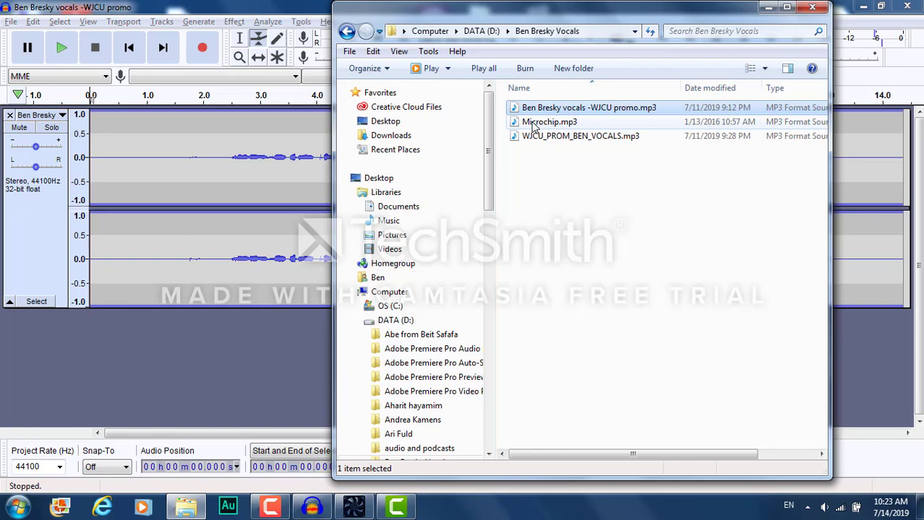
pyautogui.moveTo(532, 125); pyautogui.dragTo(227, 370)
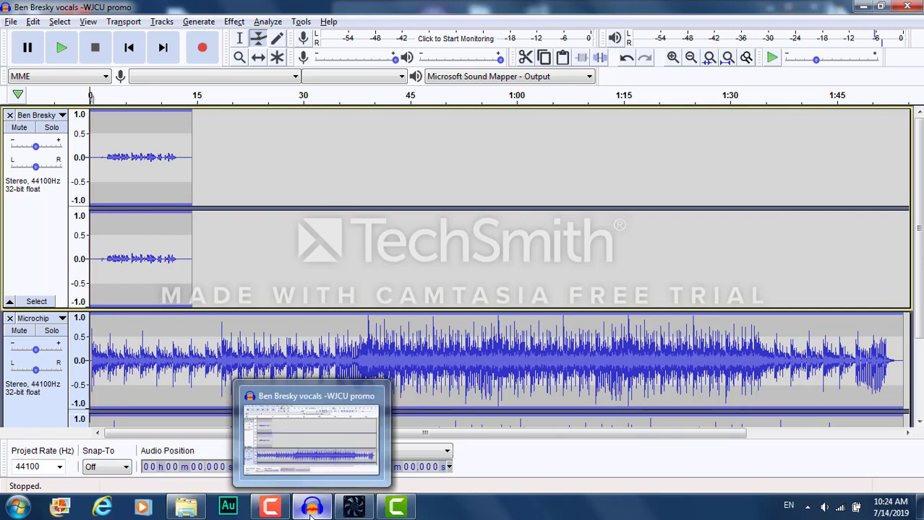
pyautogui.click(62, 48)
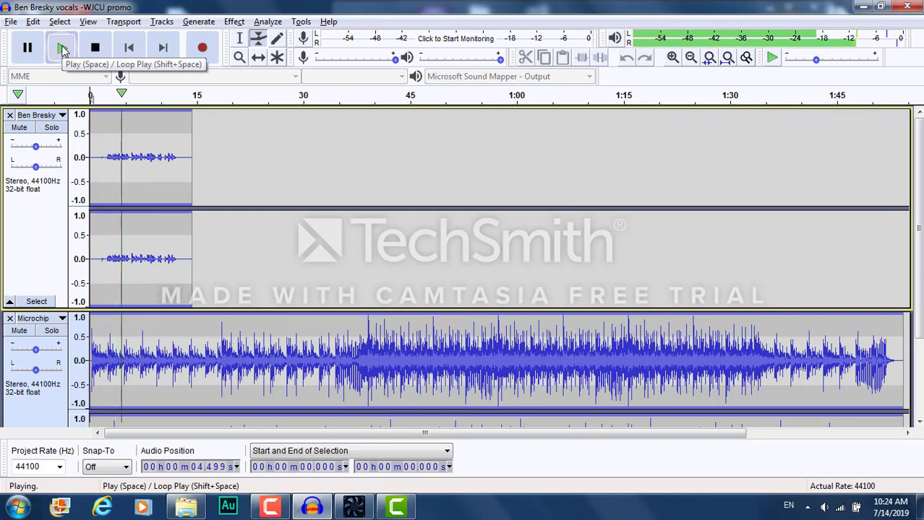
pyautogui.click(825, 508)
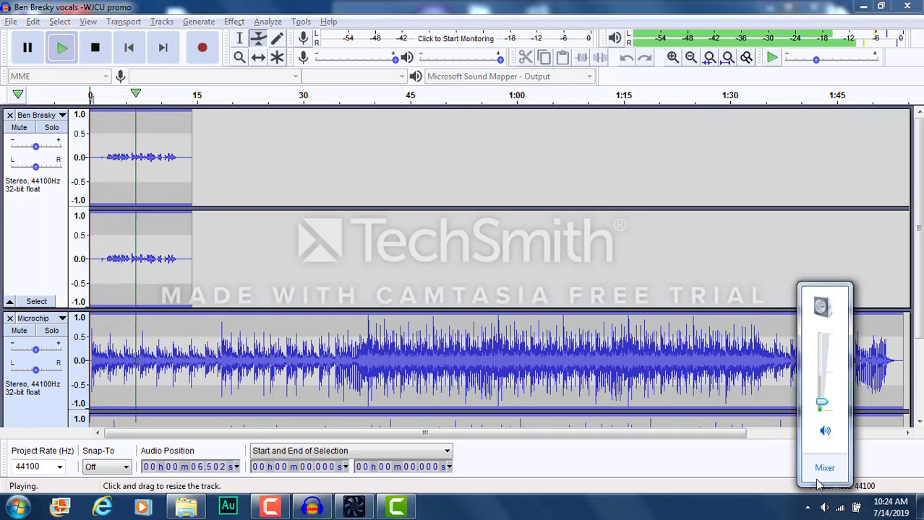
pyautogui.click(143, 6)
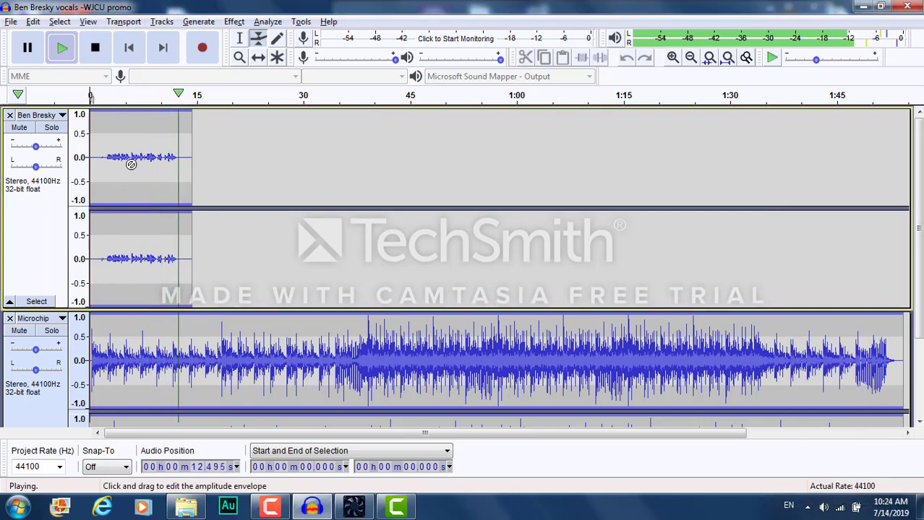
pyautogui.click(96, 47)
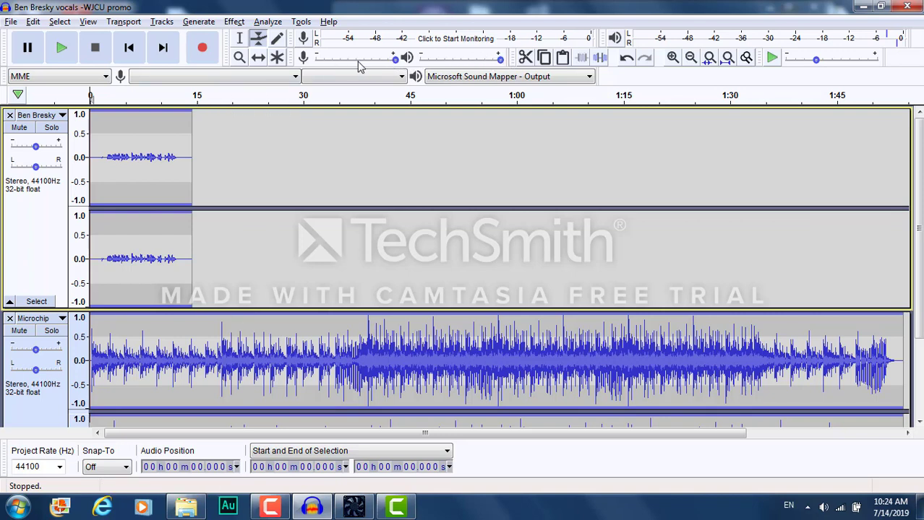
# - Set playback volume to about 0.88, raise the system volume, and switch to the Selection Tool
pyautogui.moveTo(496, 60); pyautogui.dragTo(529, 65)
pyautogui.click(823, 507)
pyautogui.moveTo(821, 391); pyautogui.dragTo(819, 352)
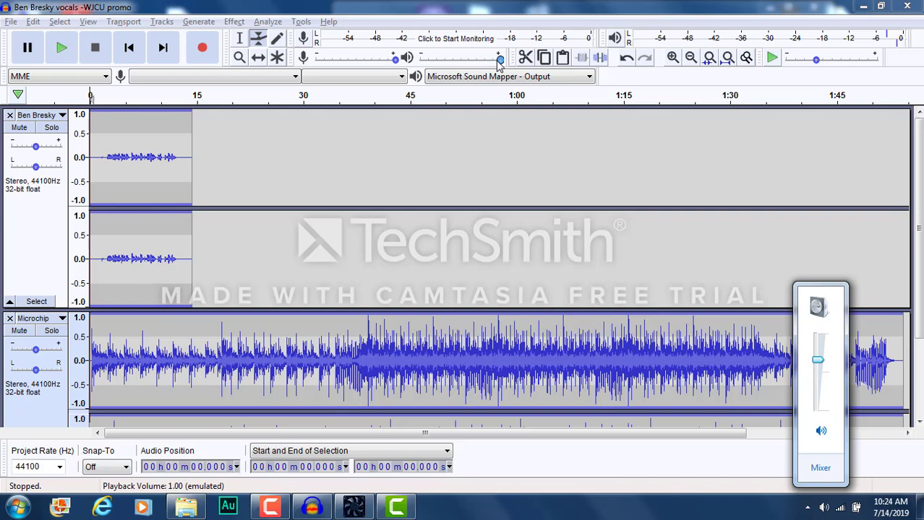
pyautogui.moveTo(499, 59)
pyautogui.mouseDown()
pyautogui.moveTo(491, 63)
pyautogui.moveTo(499, 60)
pyautogui.mouseUp()
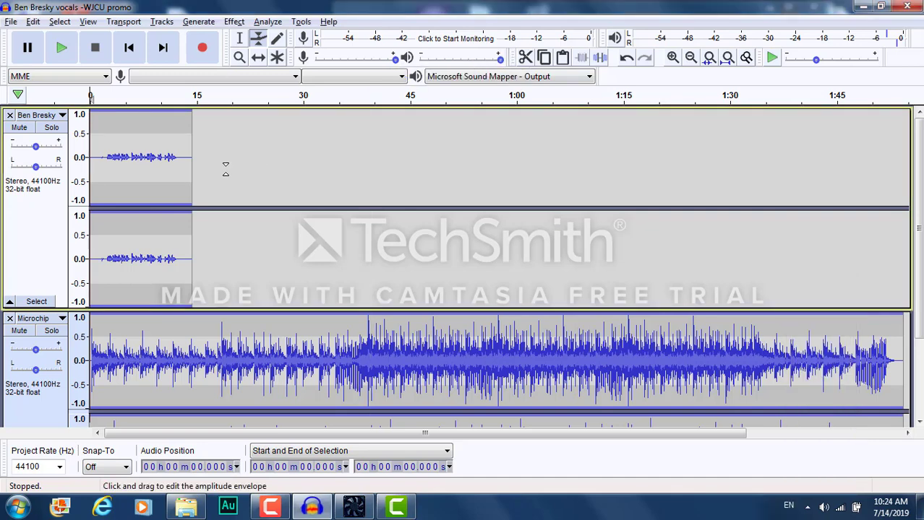
pyautogui.click(240, 38)
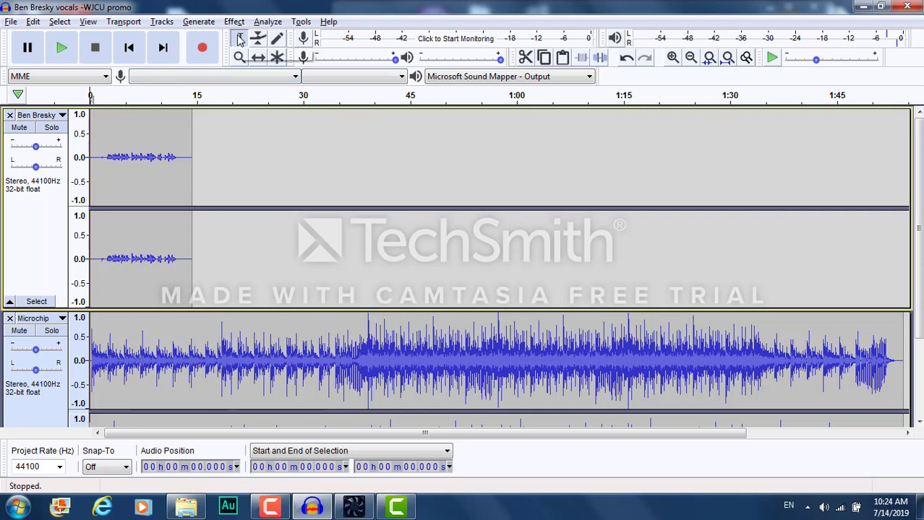
# - Select the vocal clip from 0 to 16.283 s and bring up the Effect menu
pyautogui.moveTo(204, 180); pyautogui.dragTo(79, 176)
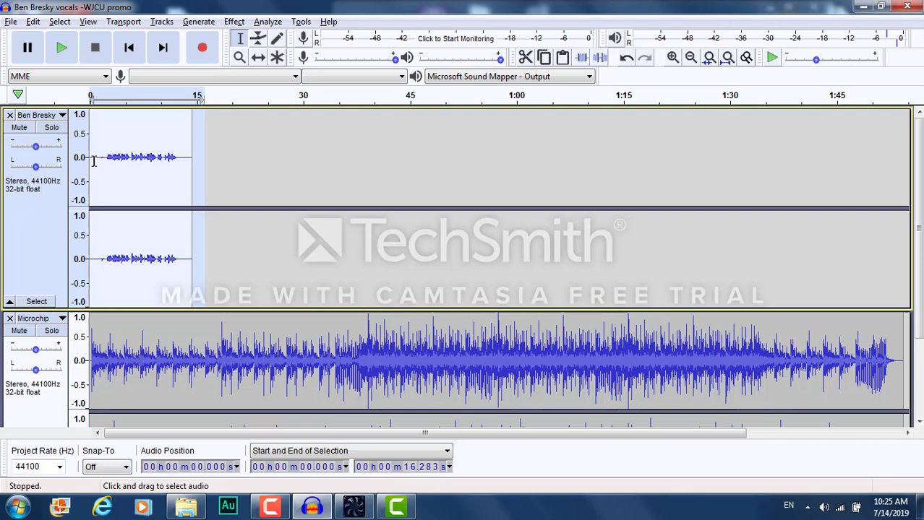
pyautogui.click(232, 21)
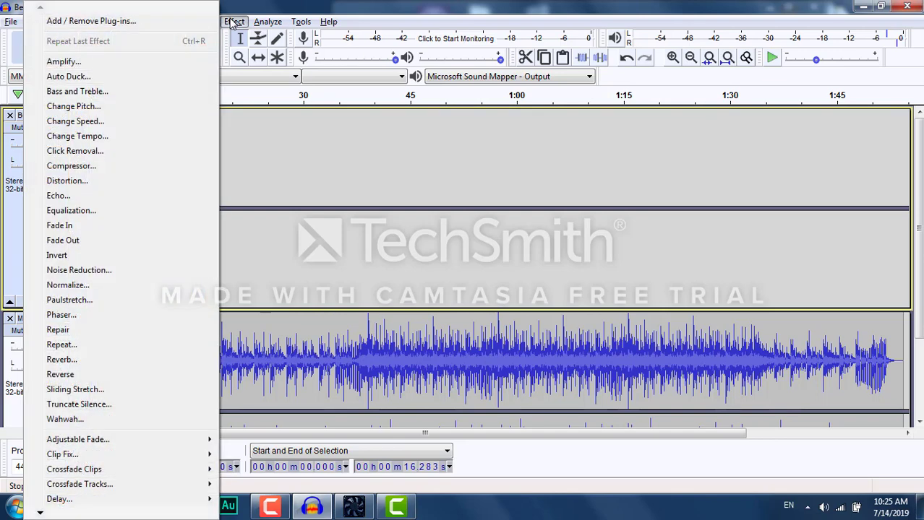
# - Apply Amplify at 19.4 dB to the selected vocal clip
pyautogui.click(117, 64)
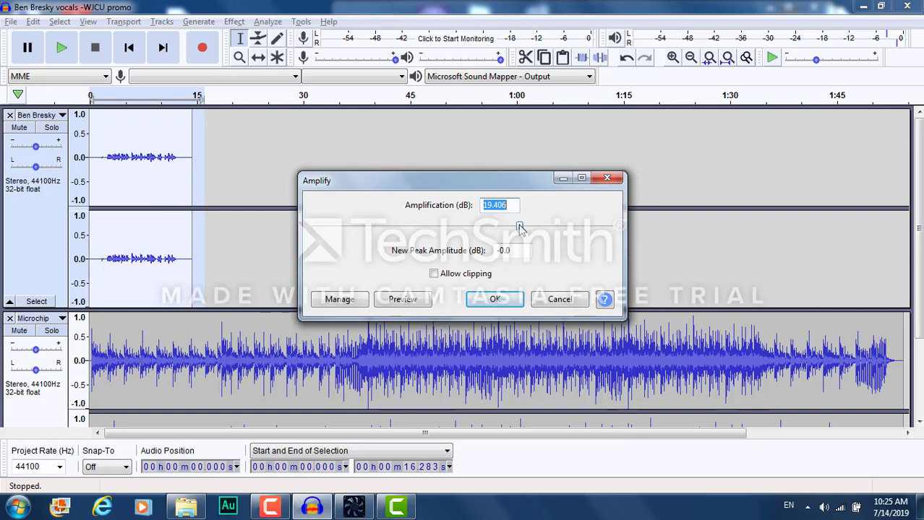
pyautogui.moveTo(521, 228)
pyautogui.mouseDown()
pyautogui.moveTo(461, 234)
pyautogui.moveTo(549, 234)
pyautogui.moveTo(512, 239)
pyautogui.moveTo(521, 239)
pyautogui.mouseUp()
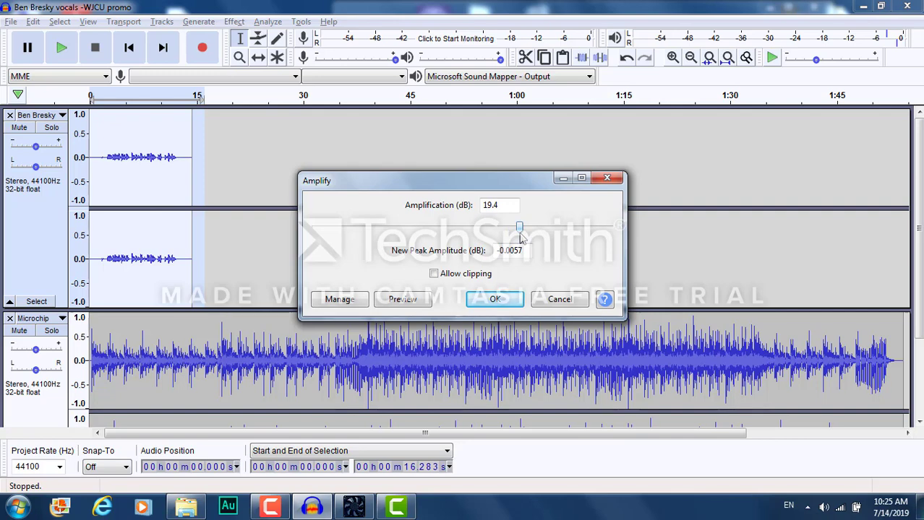
pyautogui.click(495, 300)
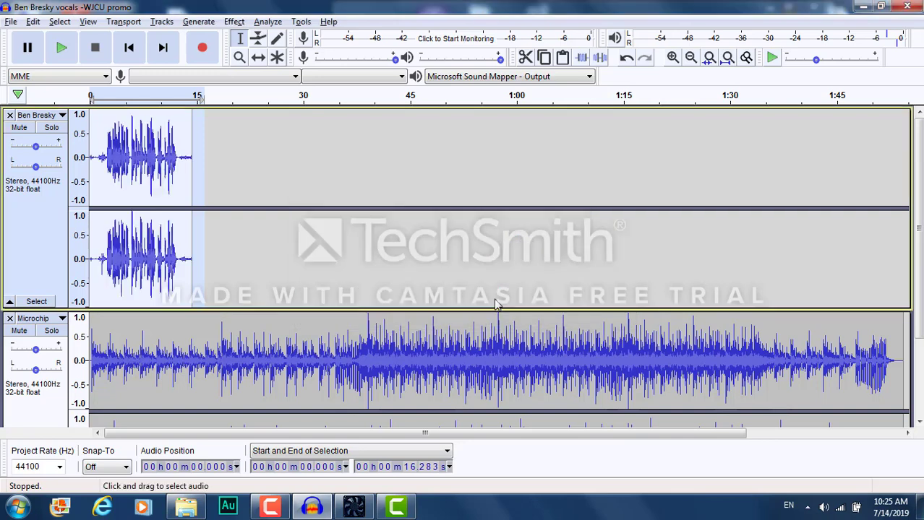
pyautogui.click(104, 176)
pyautogui.press('space')
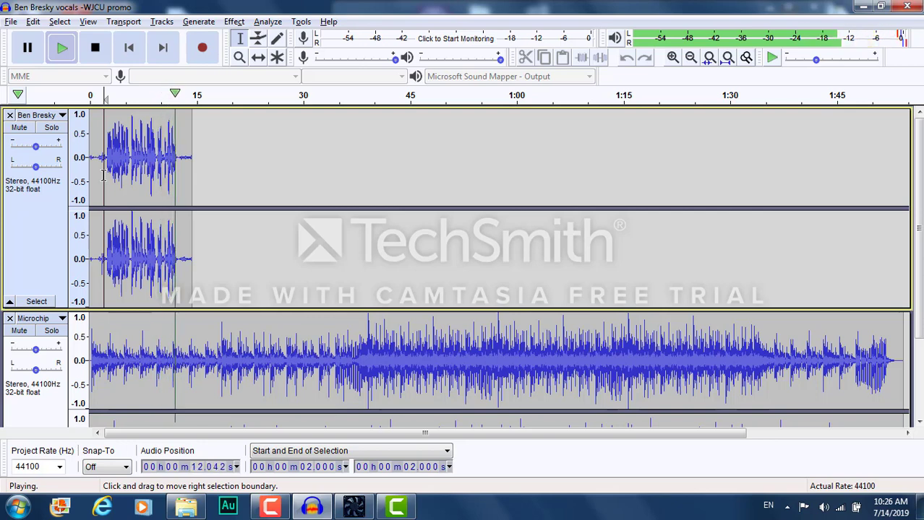
pyautogui.press('space')
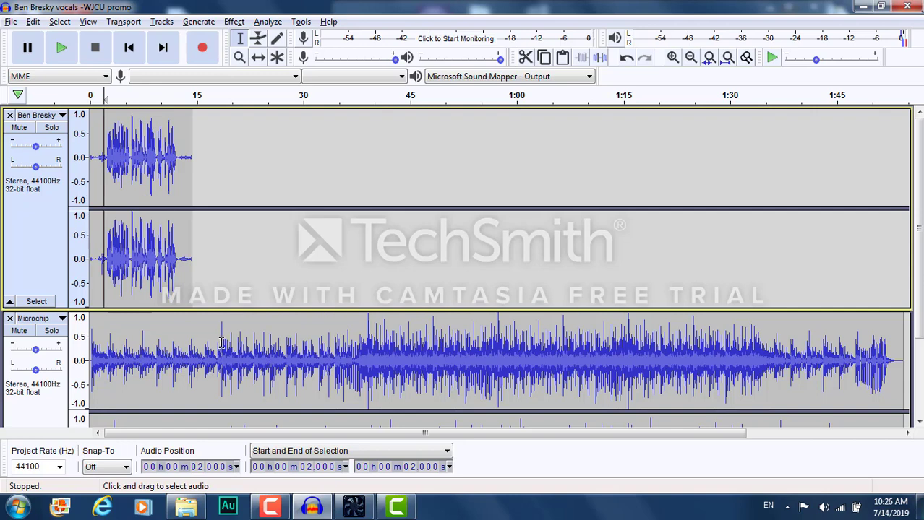
# - Amplify the Microchip music from 0 to 19.616 s by -4.5 dB
pyautogui.moveTo(227, 345); pyautogui.dragTo(62, 332)
pyautogui.scroll(-3, 62, 333)
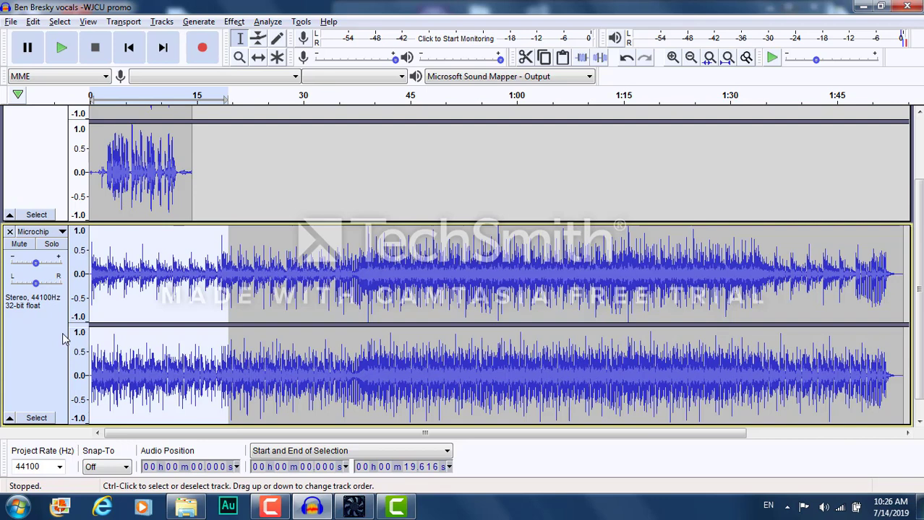
pyautogui.click(234, 21)
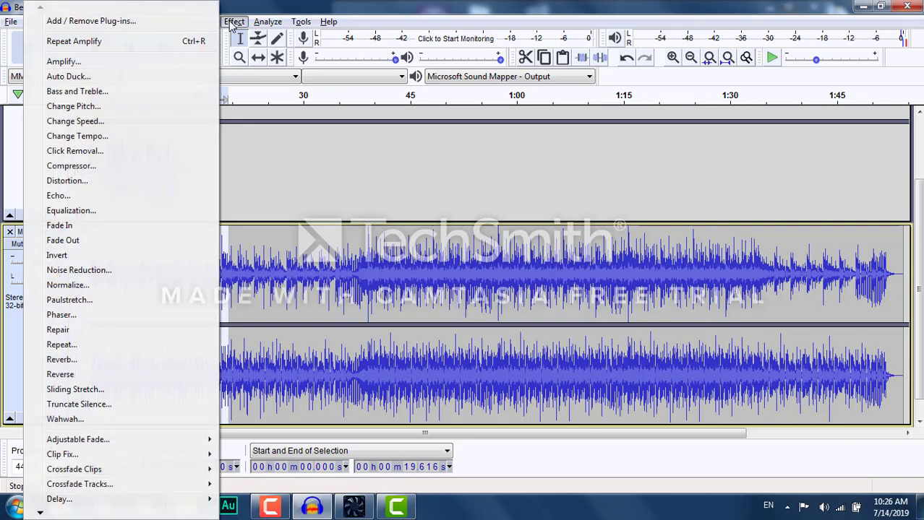
pyautogui.click(179, 63)
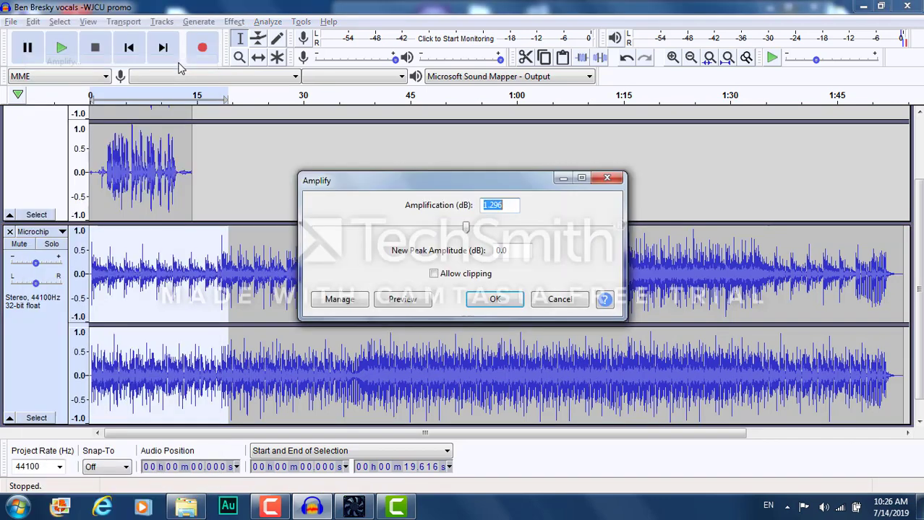
pyautogui.click(466, 226)
pyautogui.moveTo(467, 229)
pyautogui.mouseDown()
pyautogui.moveTo(449, 241)
pyautogui.moveTo(449, 231)
pyautogui.mouseUp()
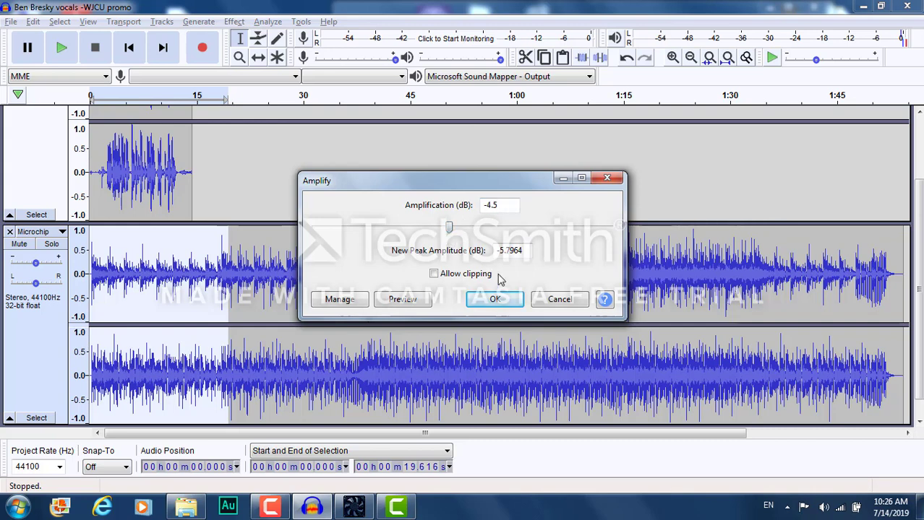
pyautogui.click(495, 300)
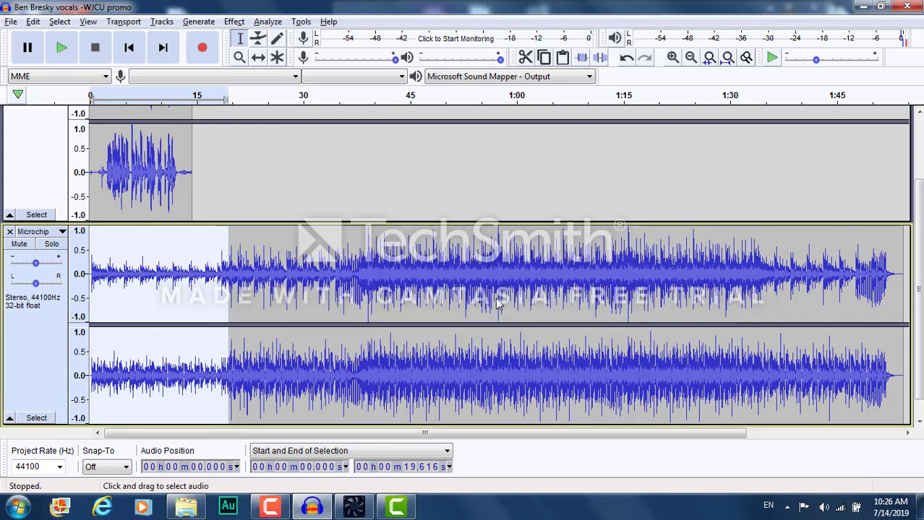
# - Preview the mix from 1.333 s, then select the Microchip music from 18.473 s to 1:18.655
pyautogui.click(99, 148)
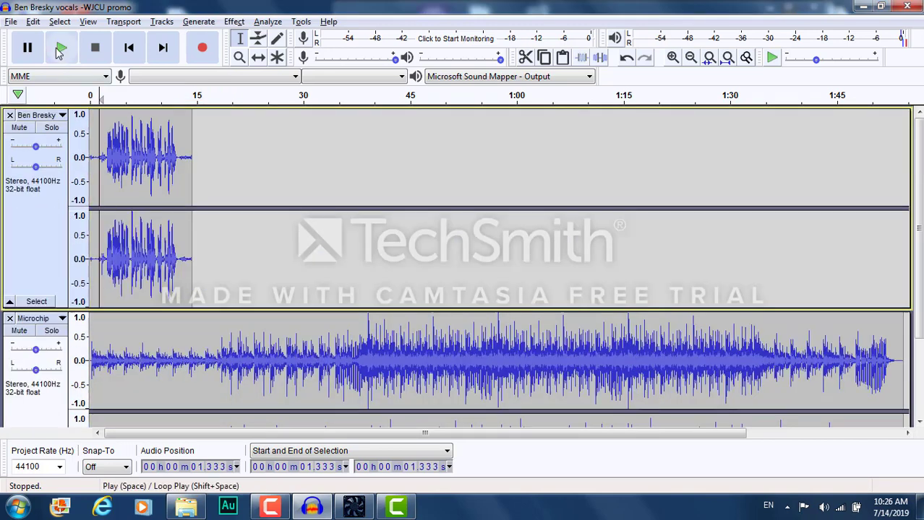
pyautogui.click(60, 48)
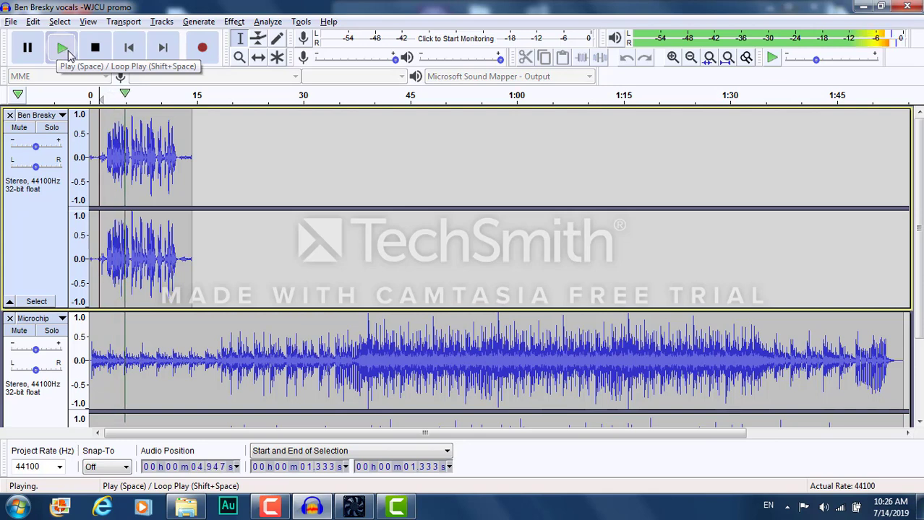
pyautogui.press('space')
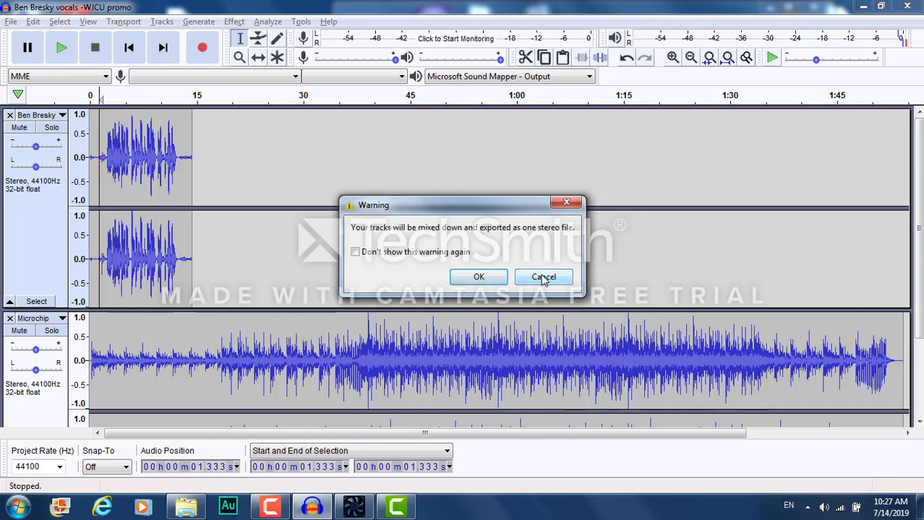
pyautogui.click(543, 277)
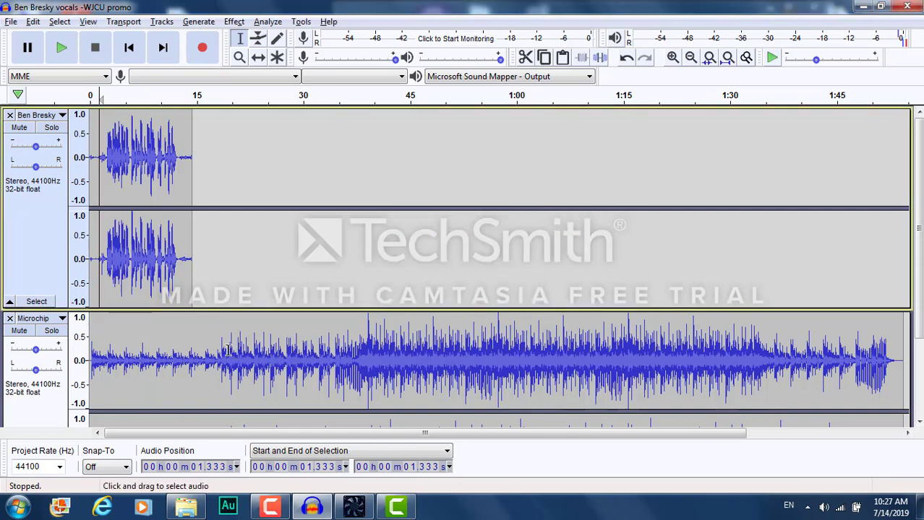
pyautogui.moveTo(221, 346); pyautogui.dragTo(904, 403)
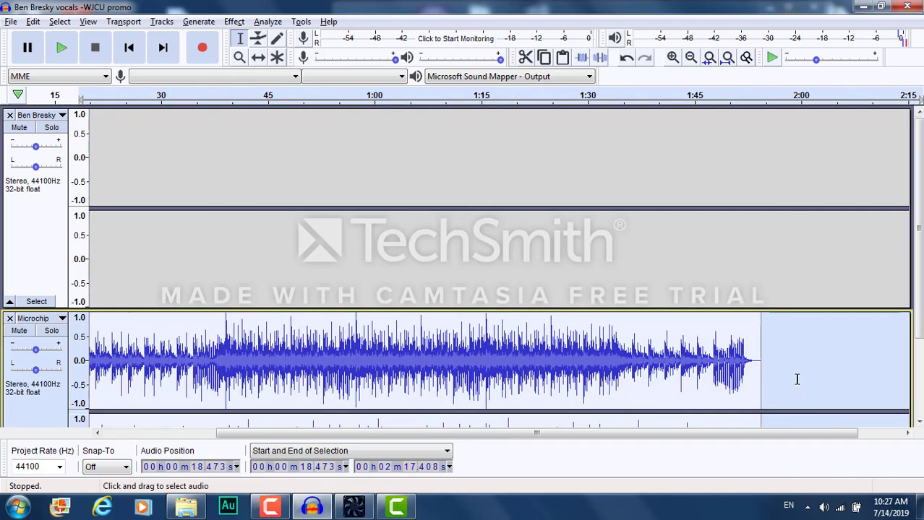
# - Delete the music past 18.473 s and apply Fade Out from 14.367 s to its end
pyautogui.press('Delete')
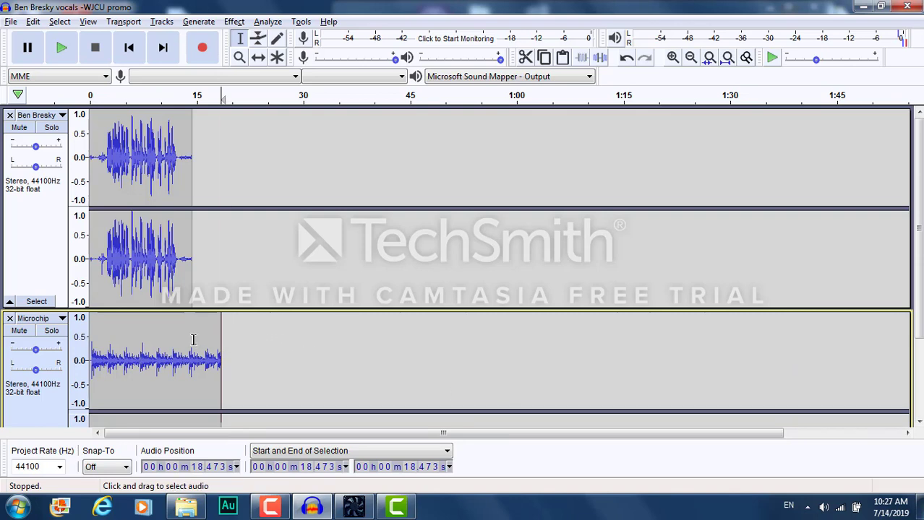
pyautogui.moveTo(191, 337); pyautogui.dragTo(222, 339)
pyautogui.scroll(-3, 217, 346)
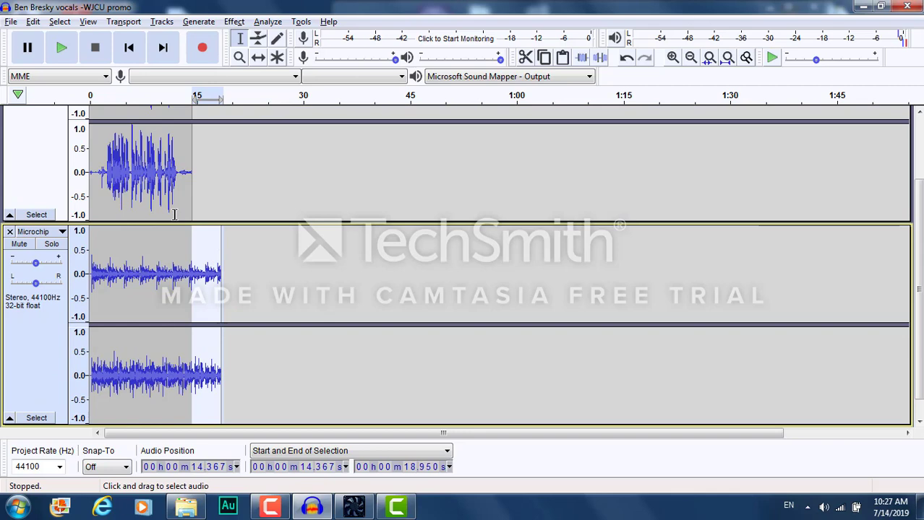
pyautogui.click(234, 22)
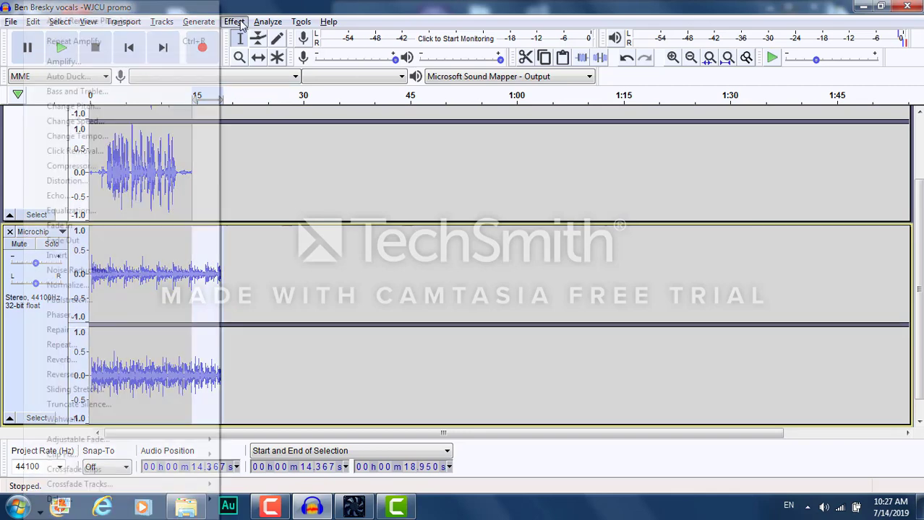
pyautogui.click(64, 243)
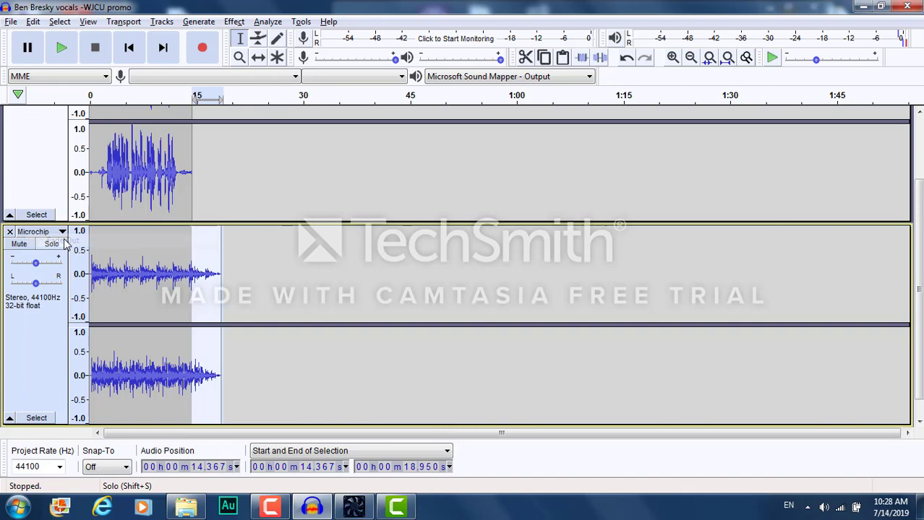
pyautogui.click(156, 205)
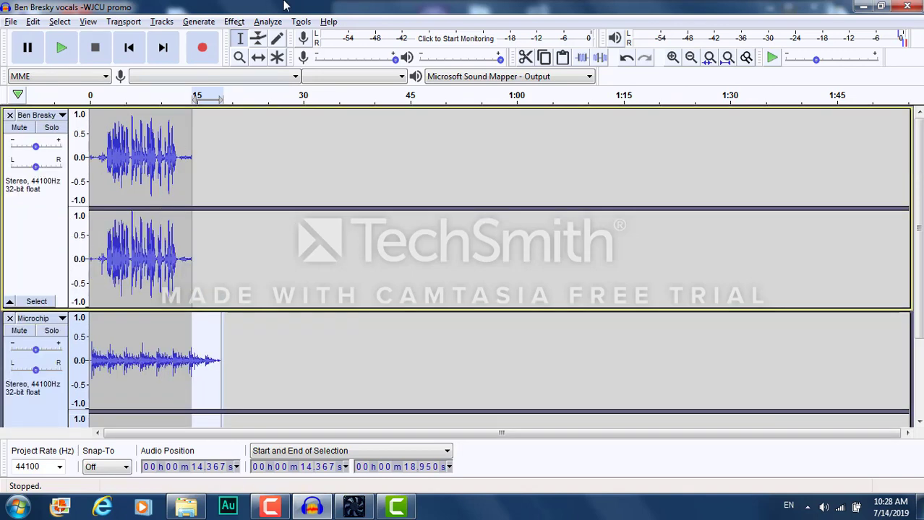
# - Play the mix from about 10 s to hear the fade, then reach File > Export
pyautogui.click(160, 178)
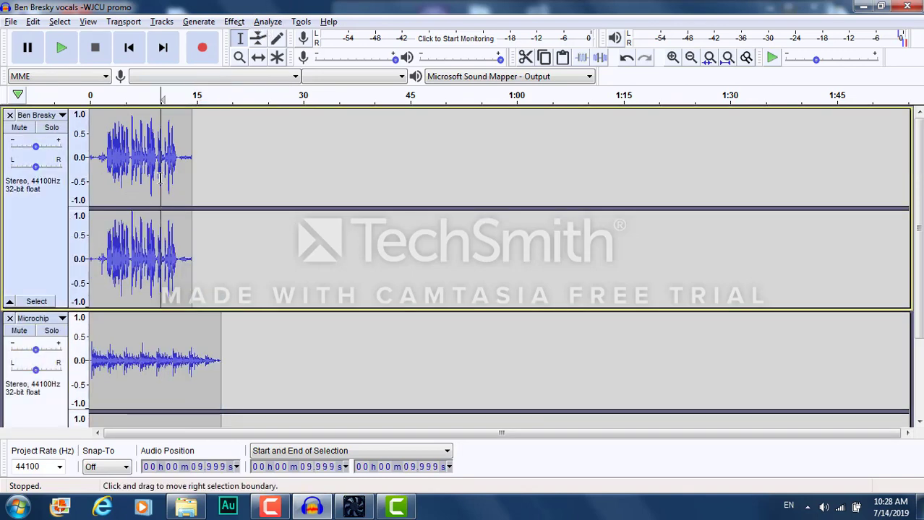
pyautogui.press('space')
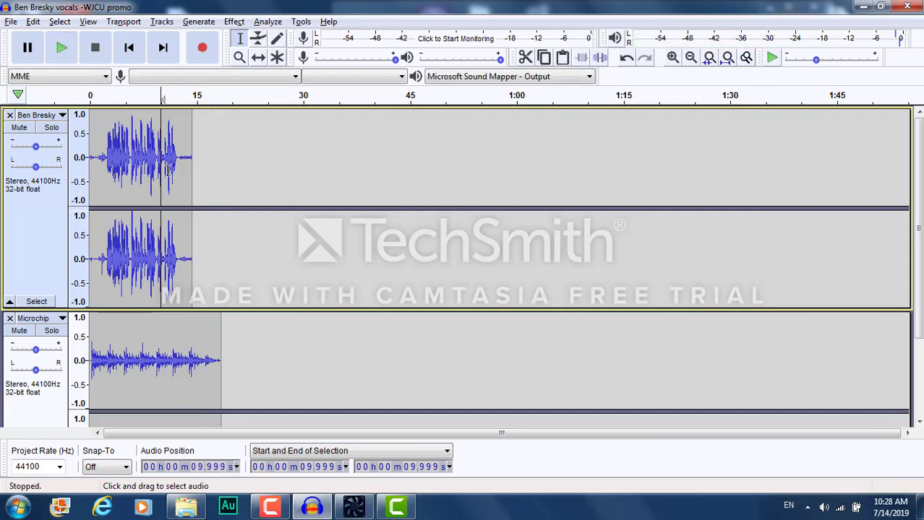
pyautogui.click(11, 21)
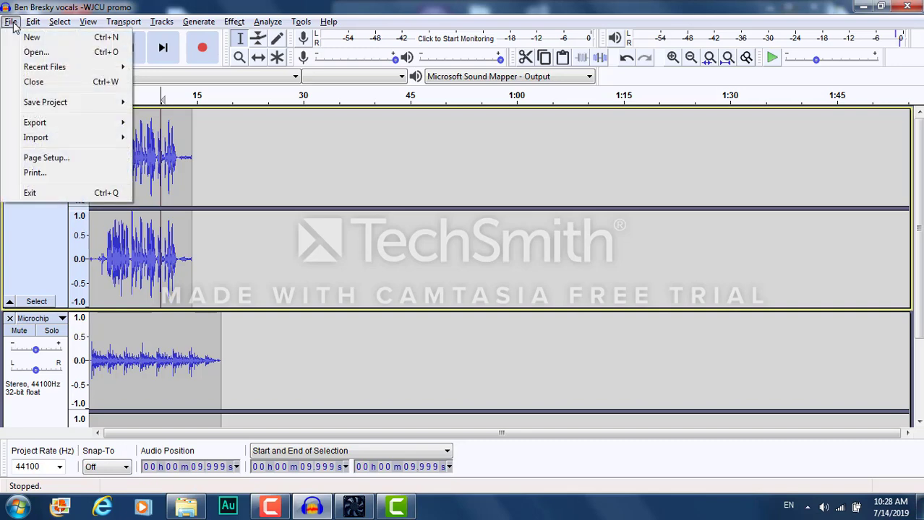
pyautogui.moveTo(44, 103)
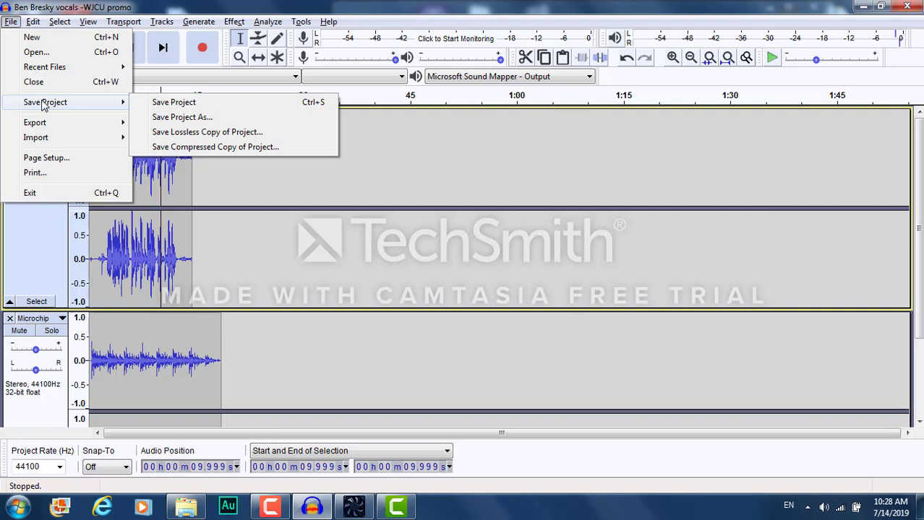
pyautogui.moveTo(43, 127)
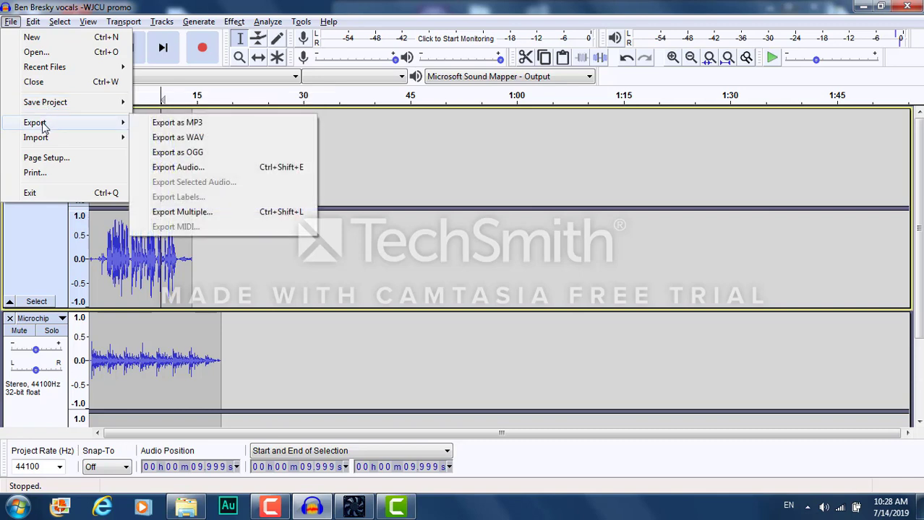
# - Export the project as an MP3 named WJCU_PROMO_MIXDOWN
pyautogui.click(164, 125)
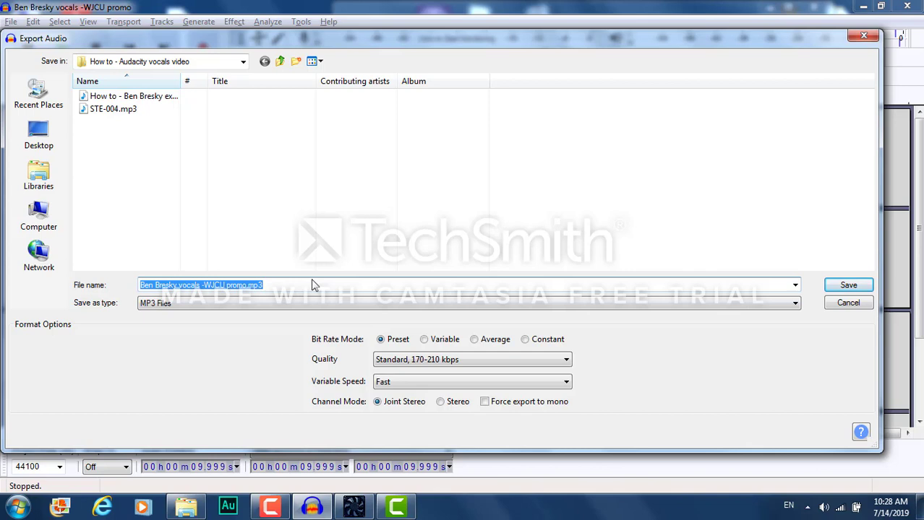
pyautogui.write('WJCU')
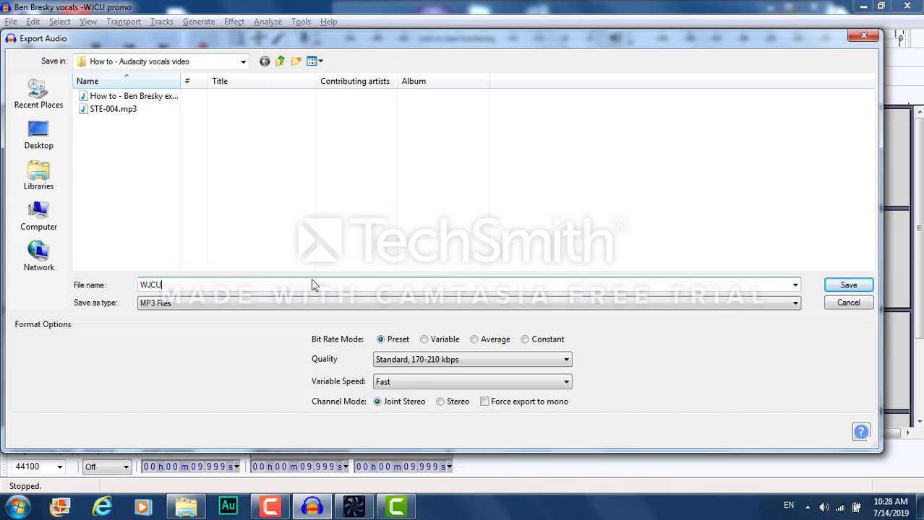
pyautogui.write('_PROMO_MIXDOWN')
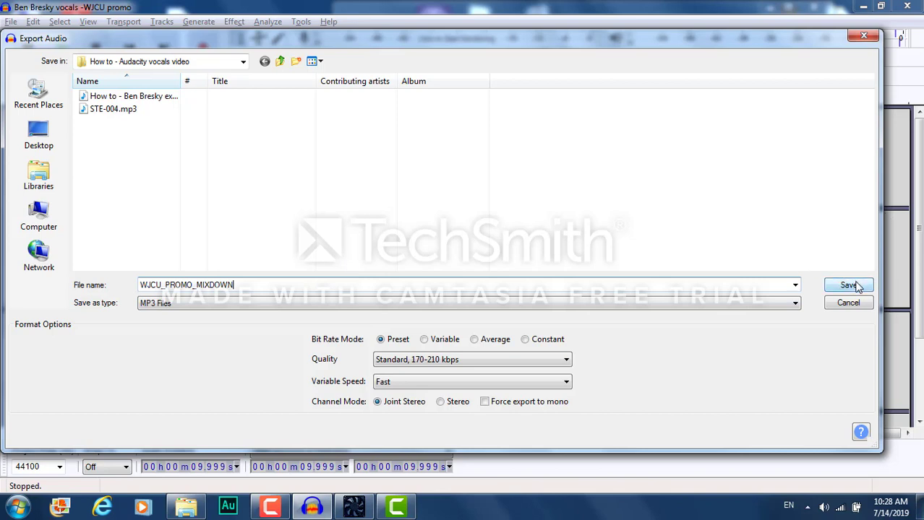
pyautogui.click(855, 286)
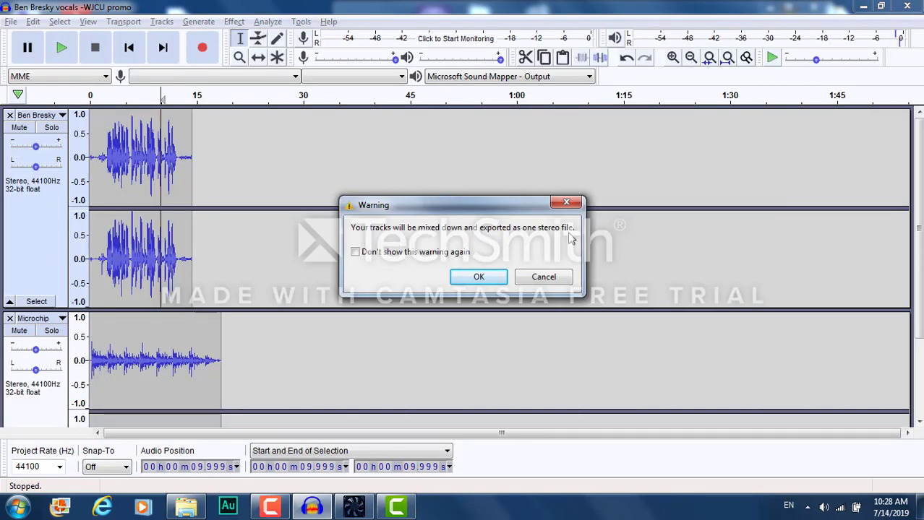
# - Accept the stereo mixdown, tag artist WJCU with a promo track title, clear the album, and export
pyautogui.click(479, 278)
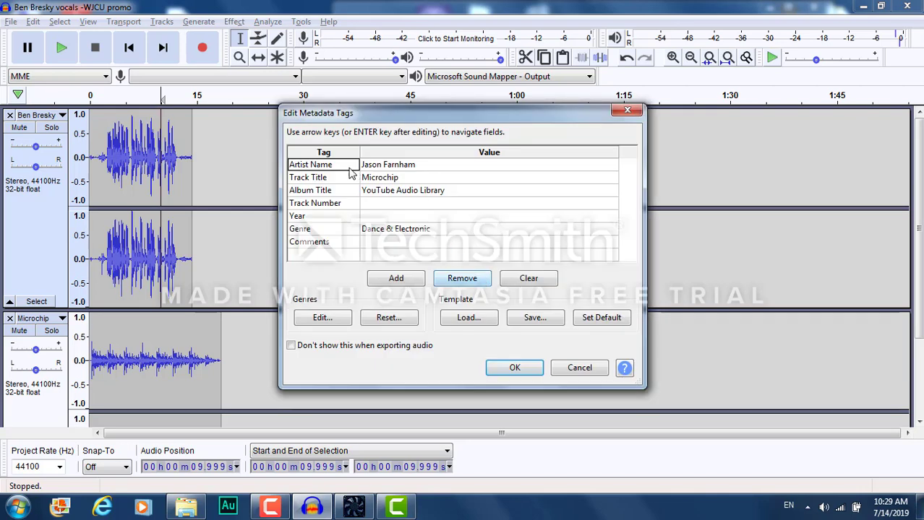
pyautogui.click(435, 168)
pyautogui.click(427, 170)
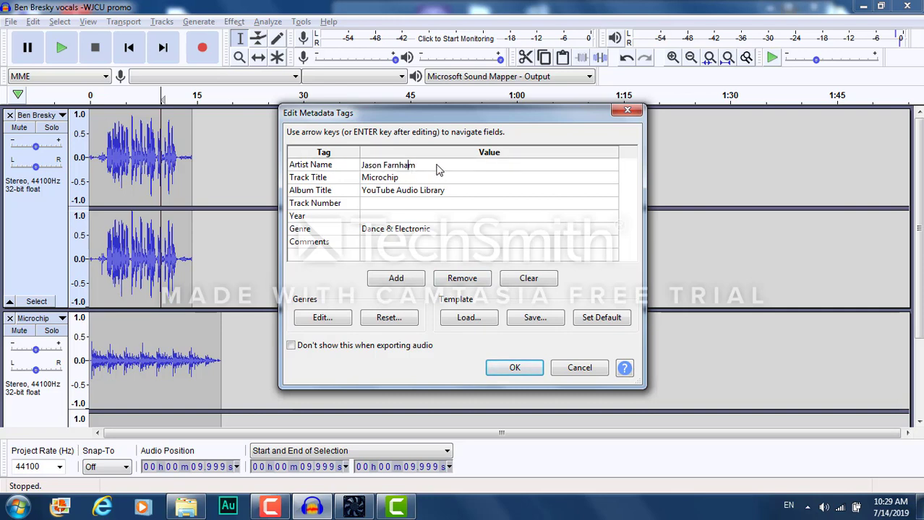
pyautogui.moveTo(417, 167); pyautogui.dragTo(345, 174)
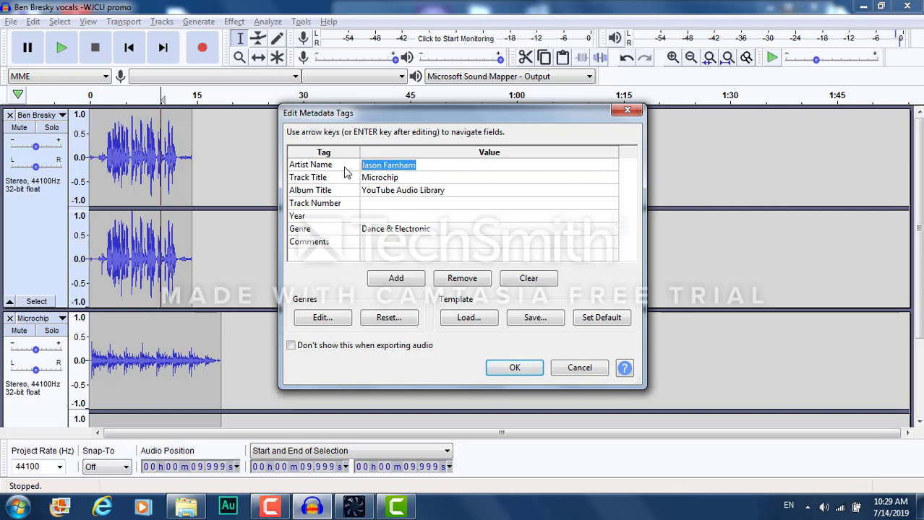
pyautogui.write('WJC')
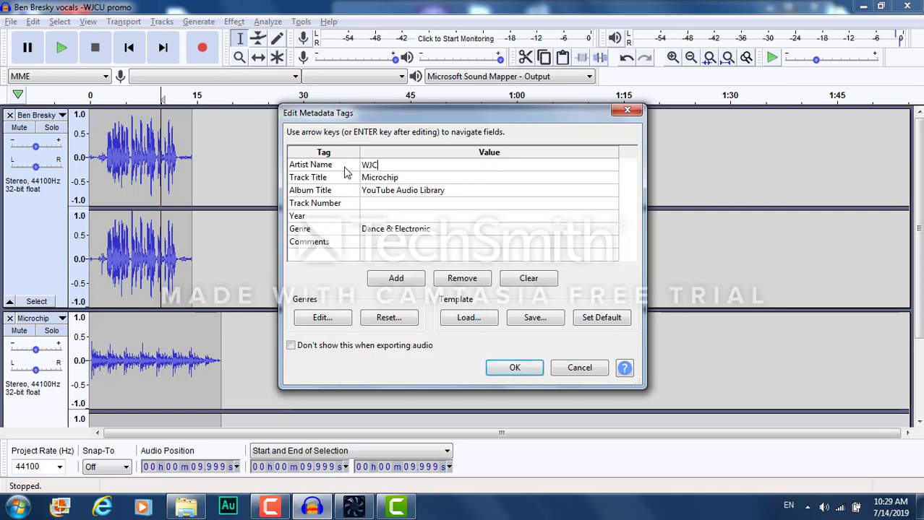
pyautogui.write('U')
pyautogui.press('Return')
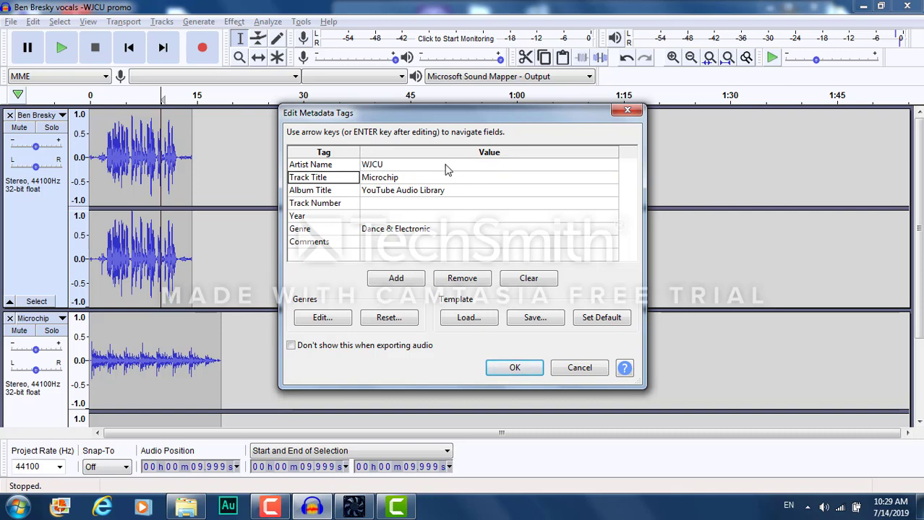
pyautogui.click(384, 173)
pyautogui.write('Be')
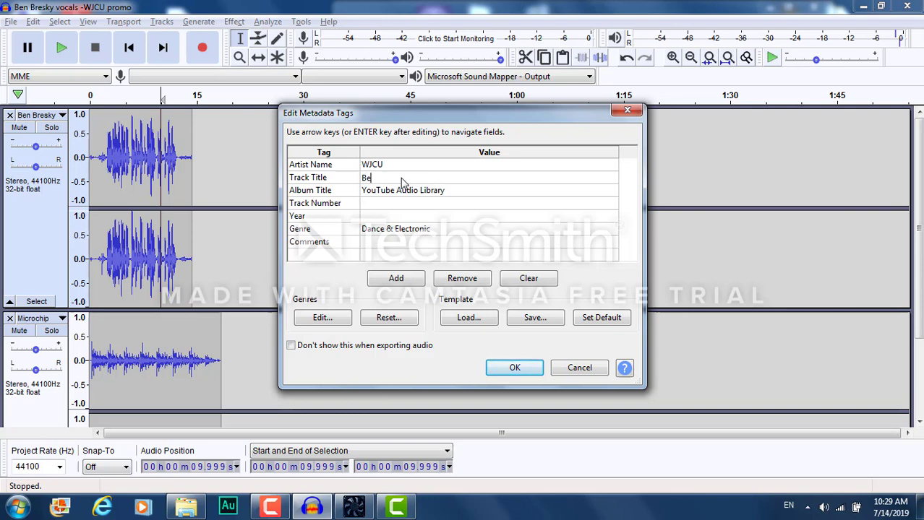
pyautogui.write('n Bresk')
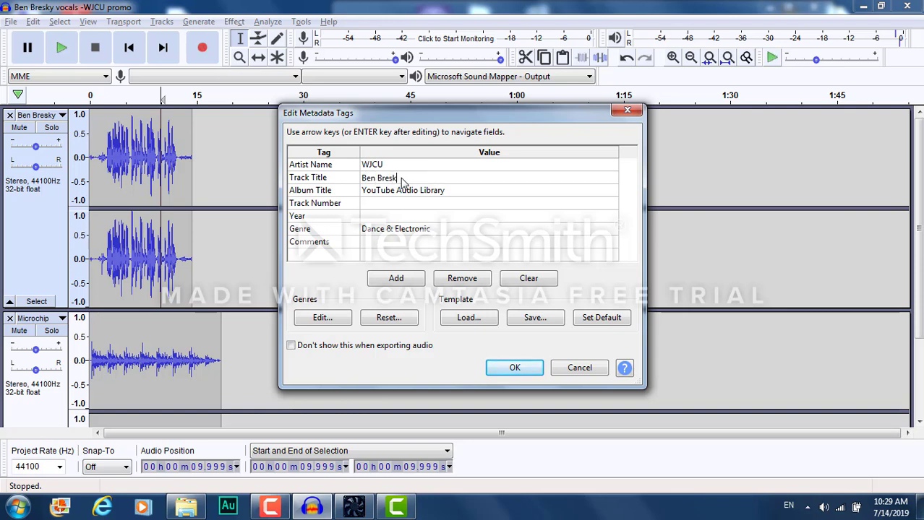
pyautogui.write('y promo')
pyautogui.click(464, 195)
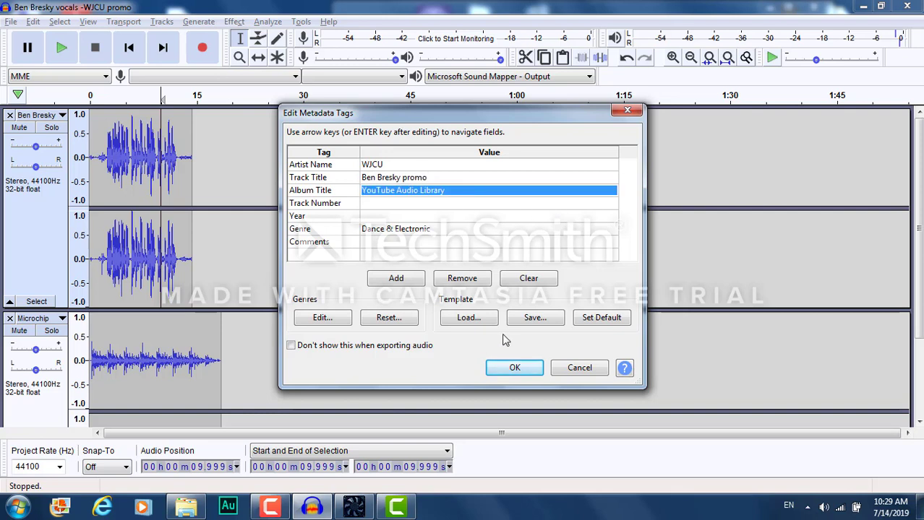
pyautogui.press('BackSpace')
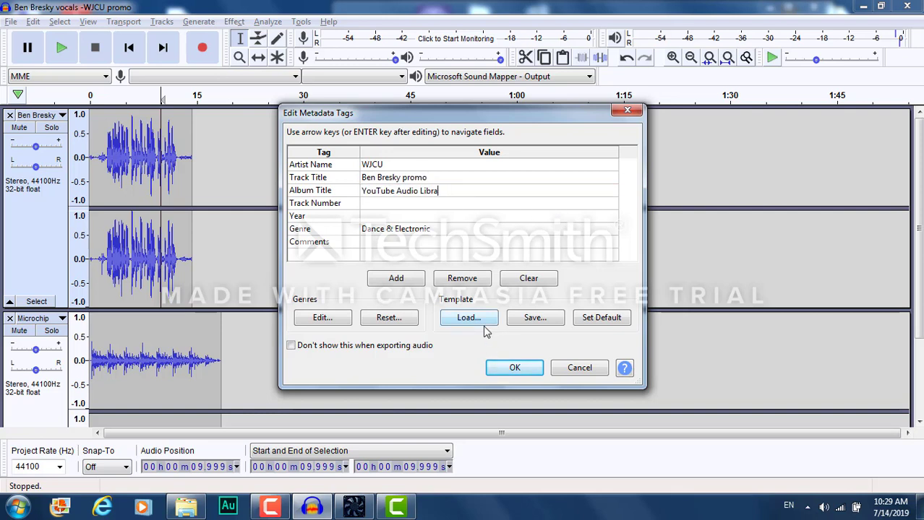
pyautogui.press('BackSpace')
pyautogui.press('BackSpace')
pyautogui.press('BackSpace')
pyautogui.press('BackSpace')
pyautogui.press('BackSpace')
pyautogui.press('BackSpace')
pyautogui.press('BackSpace')
pyautogui.press('BackSpace')
pyautogui.press('BackSpace')
pyautogui.press('BackSpace')
pyautogui.press('BackSpace')
pyautogui.press('BackSpace')
pyautogui.press('BackSpace')
pyautogui.press('BackSpace')
pyautogui.press('BackSpace')
pyautogui.press('BackSpace')
pyautogui.press('BackSpace')
pyautogui.press('BackSpace')
pyautogui.press('BackSpace')
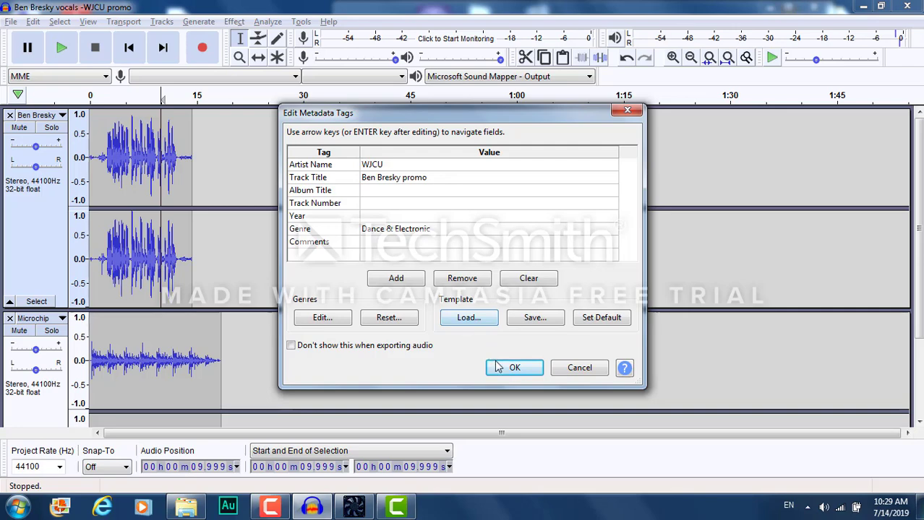
pyautogui.click(497, 367)
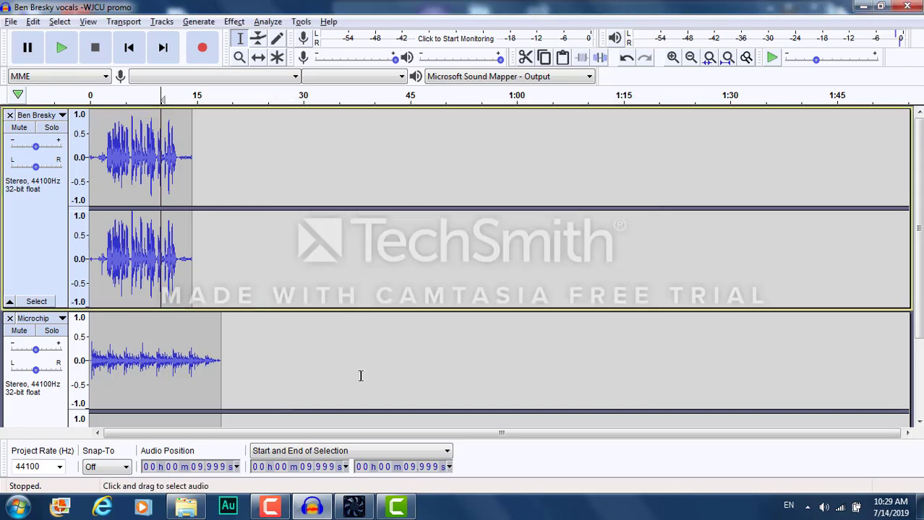
# - Play the exported WJCU_PROMO_MIXDOWN.mp3 from its Explorer folder
pyautogui.hotkey('alt', 'Tab')
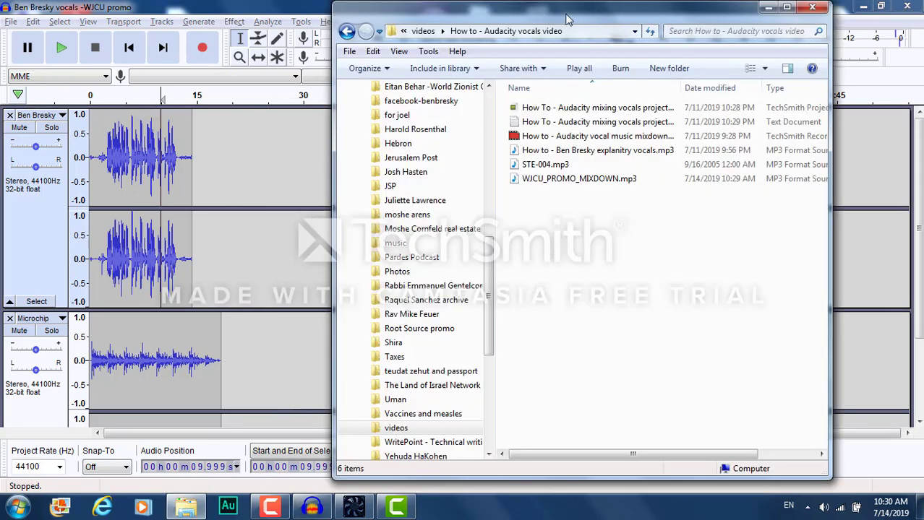
pyautogui.moveTo(606, 15); pyautogui.dragTo(461, 15)
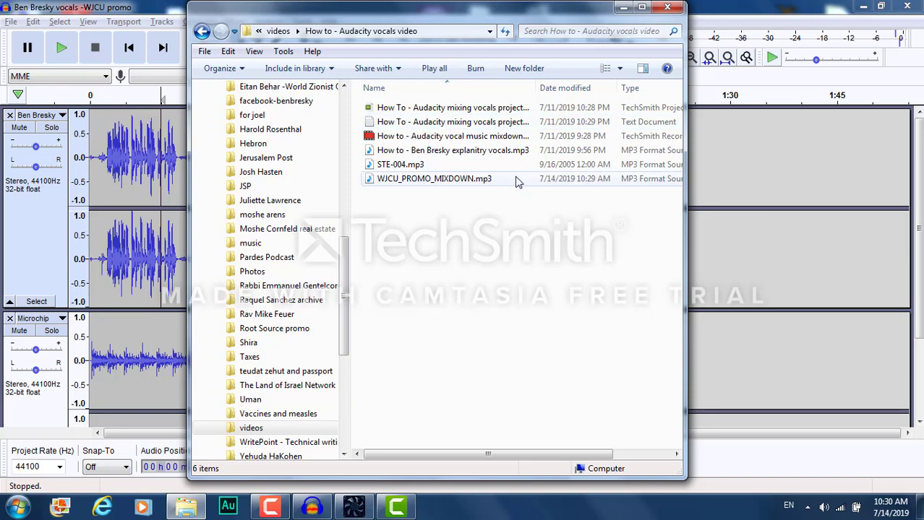
pyautogui.doubleClick(371, 181)
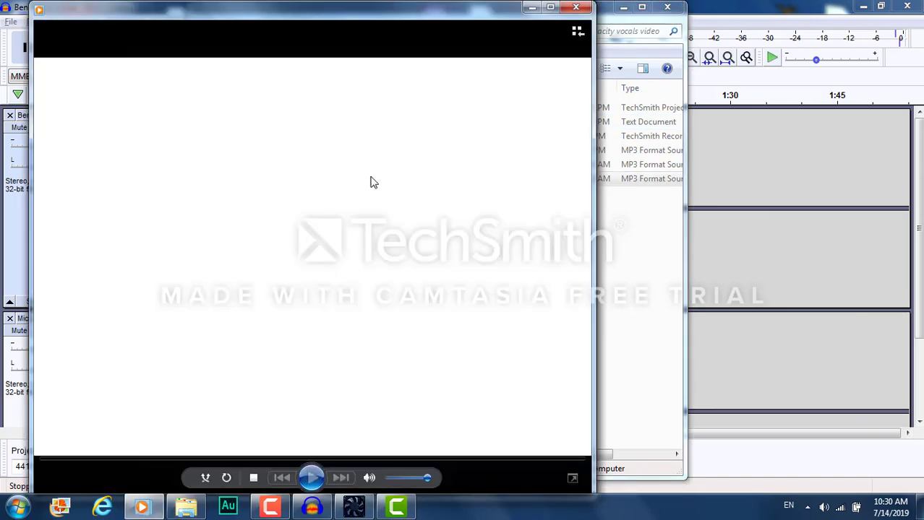